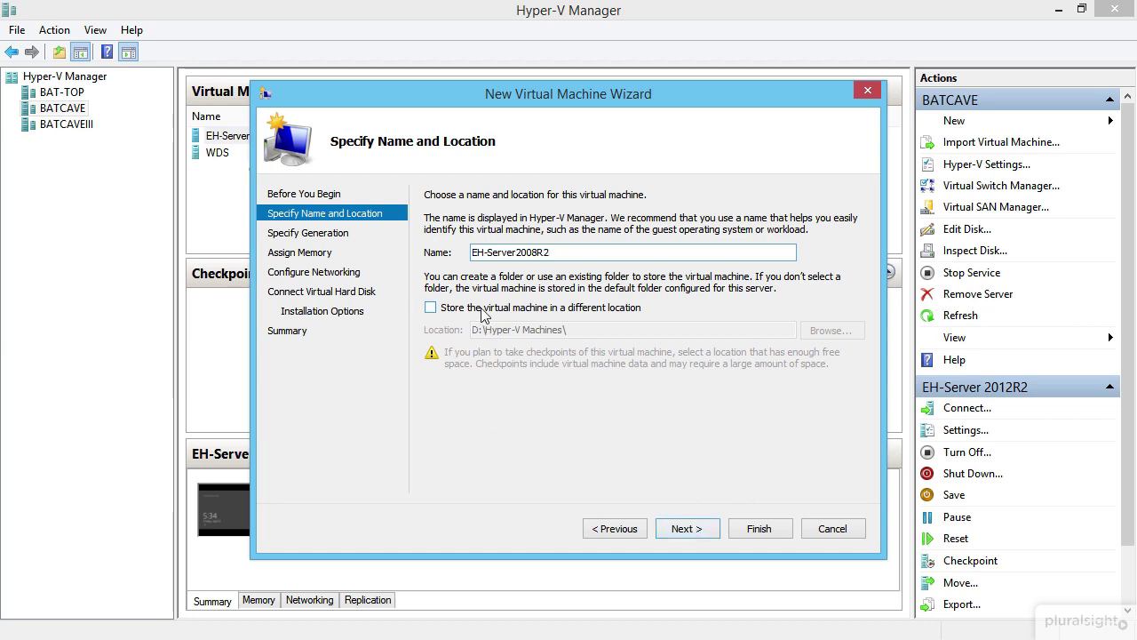
Step: Store the new virtual machine in the custom location D:\ceh project\vm's
click(431, 307)
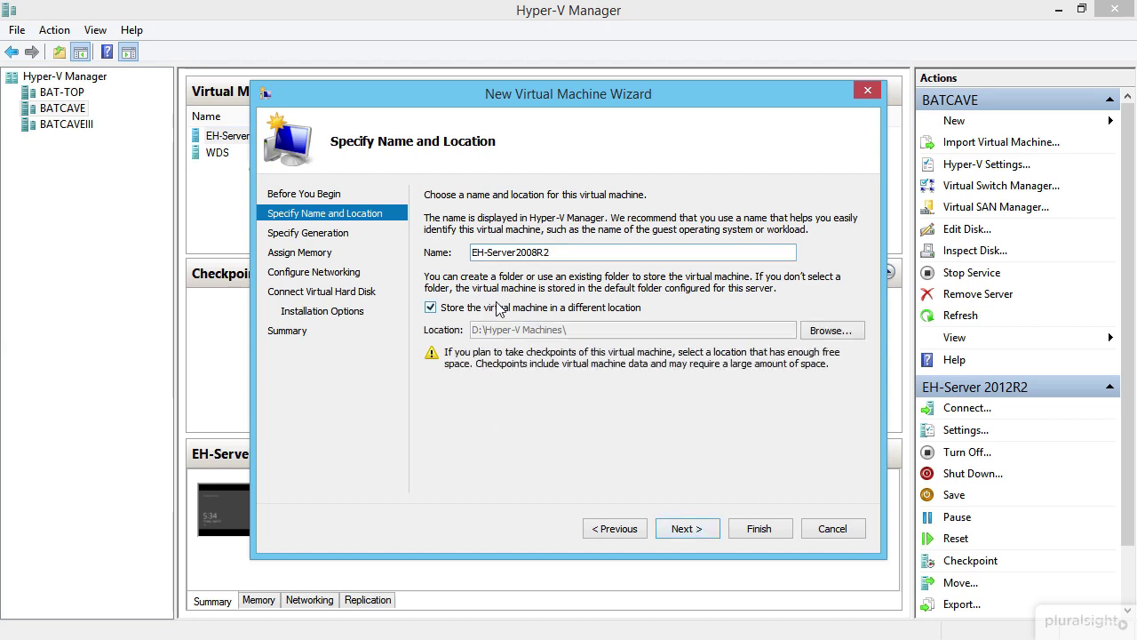
click(831, 330)
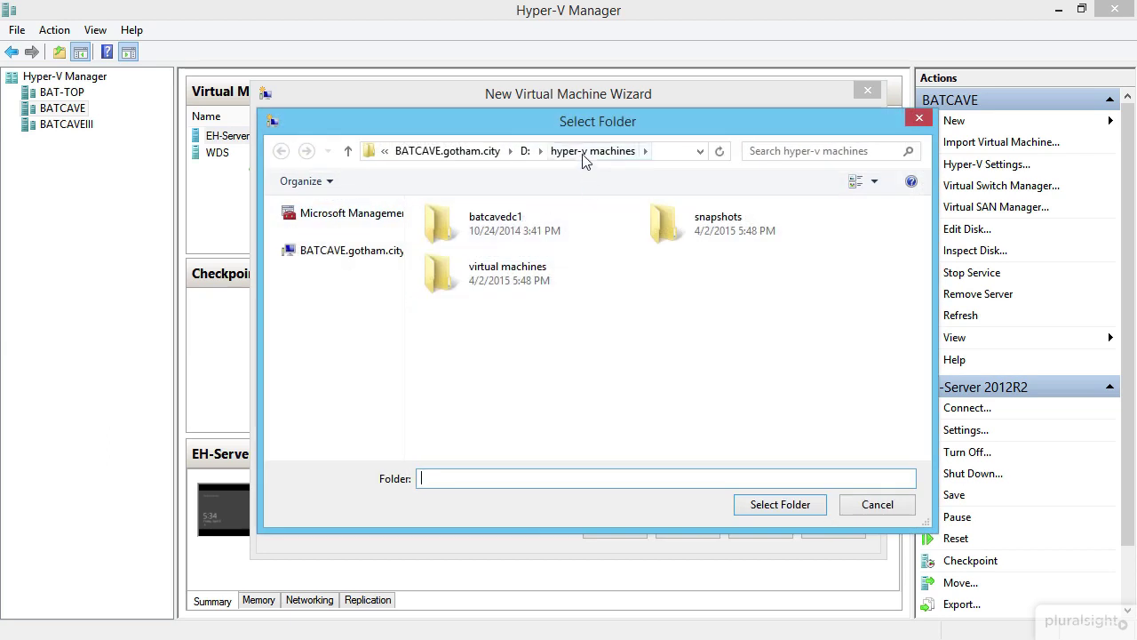
click(519, 151)
double_click(494, 222)
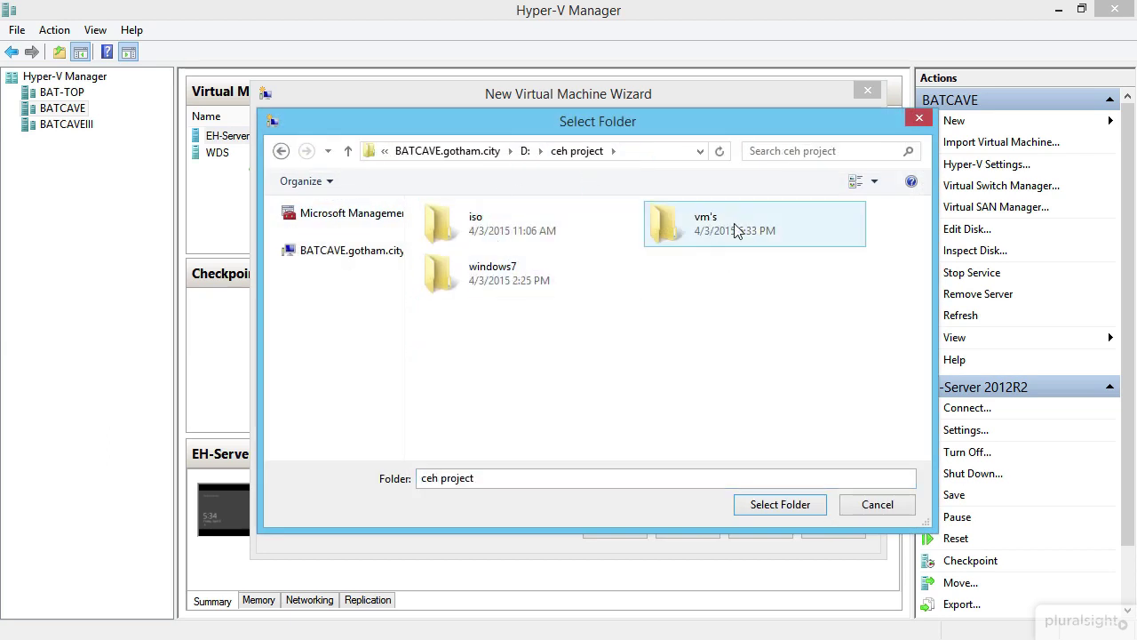
double_click(735, 235)
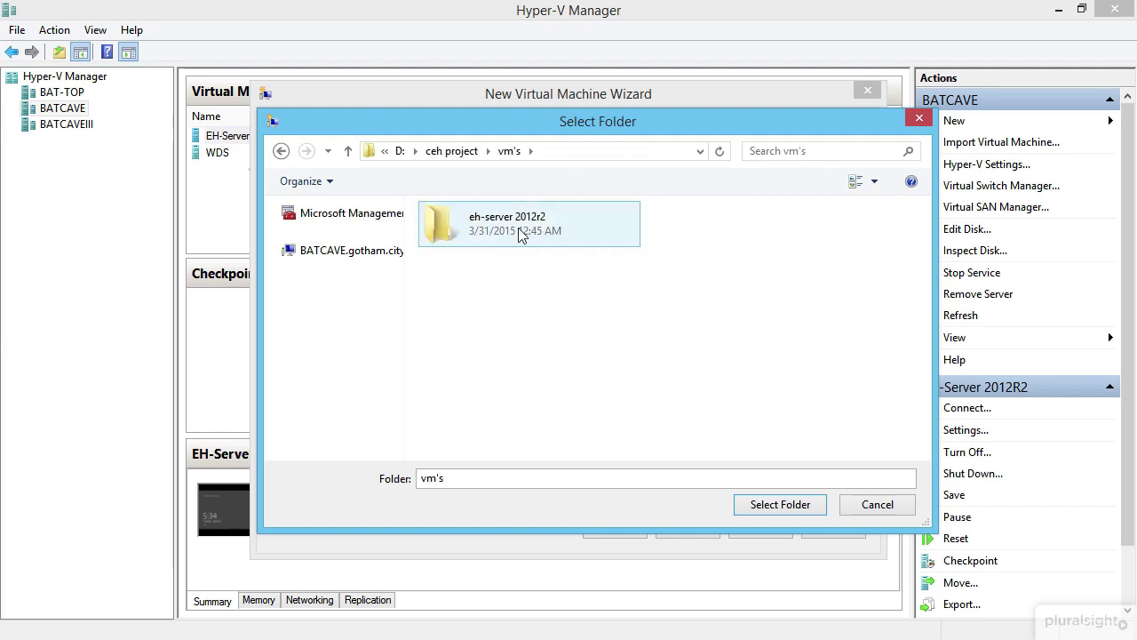
click(777, 505)
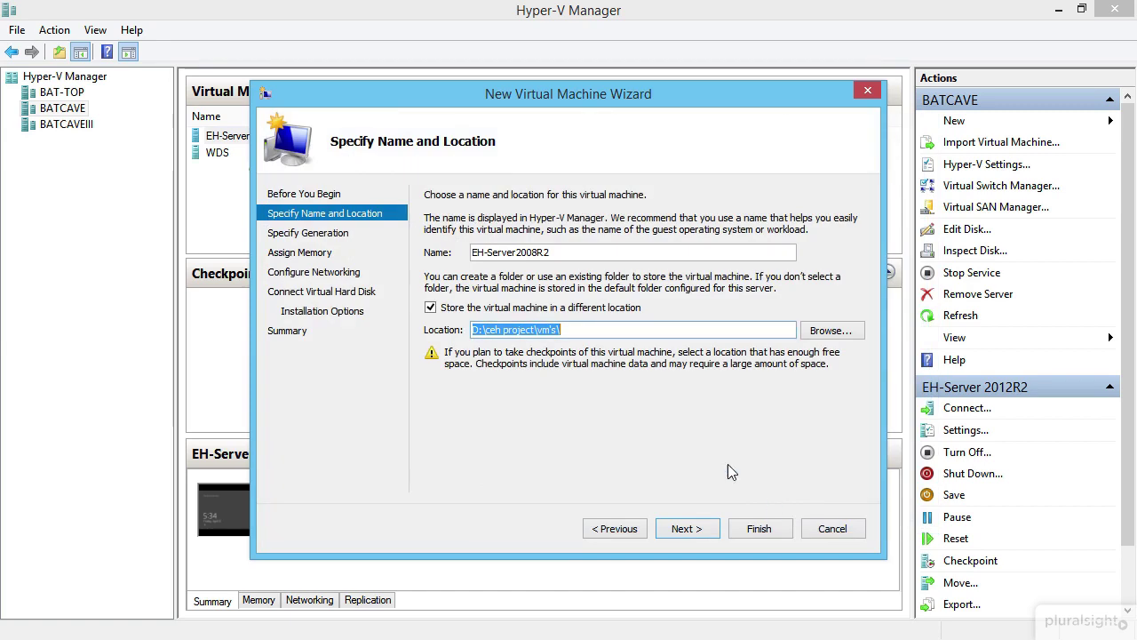
click(684, 530)
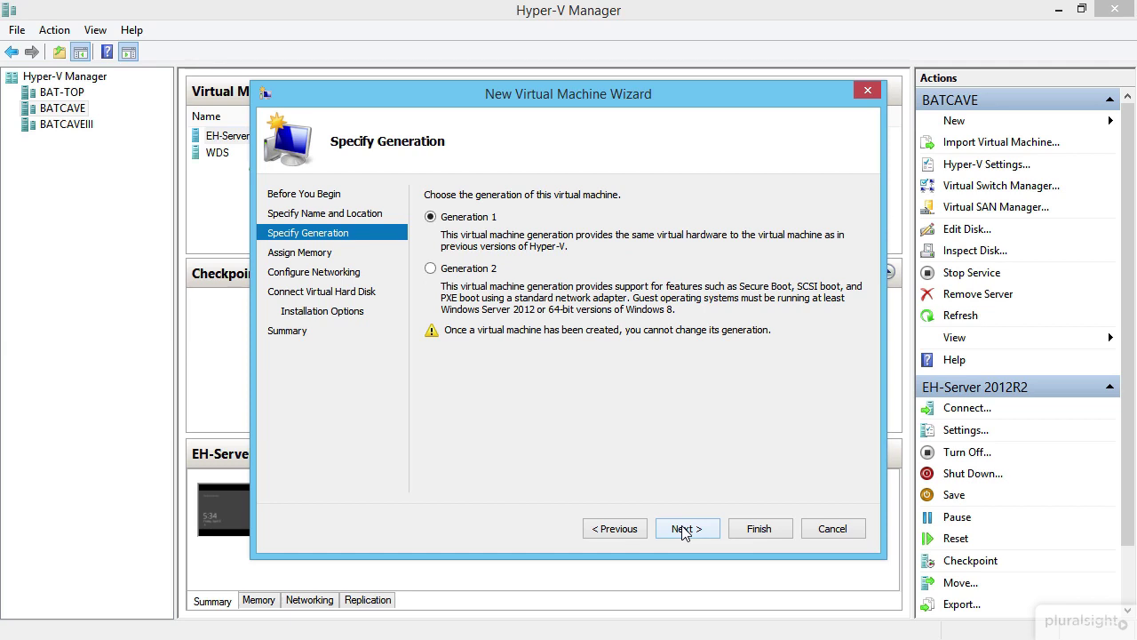
Step: Keep the virtual machine as Generation 1 and set its startup memory to 2048 MB
click(684, 529)
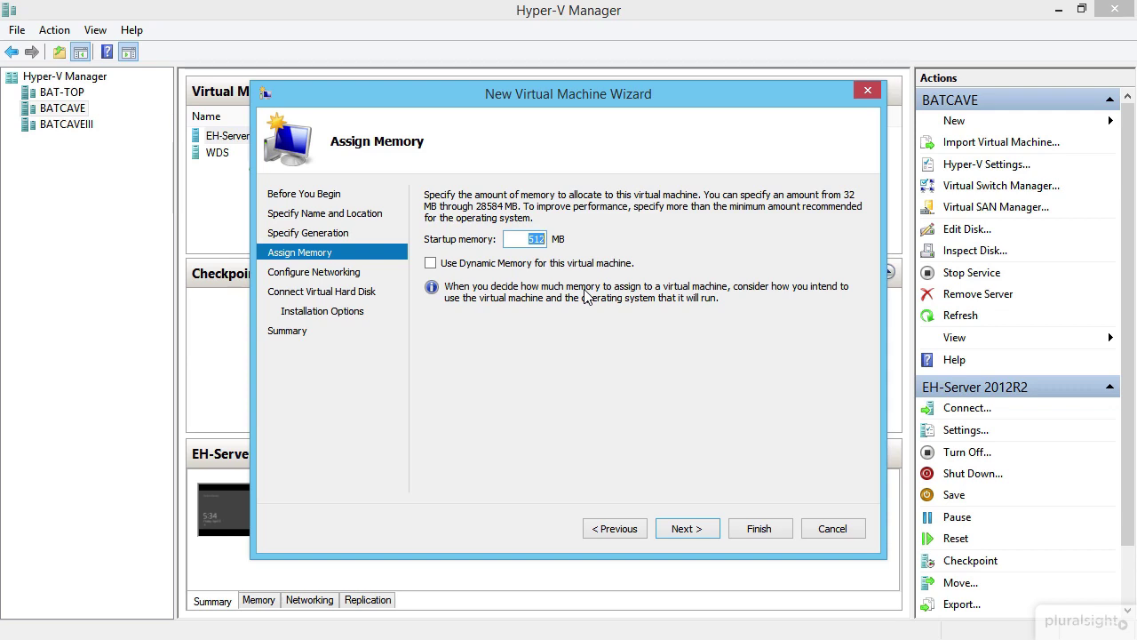
text(2048)
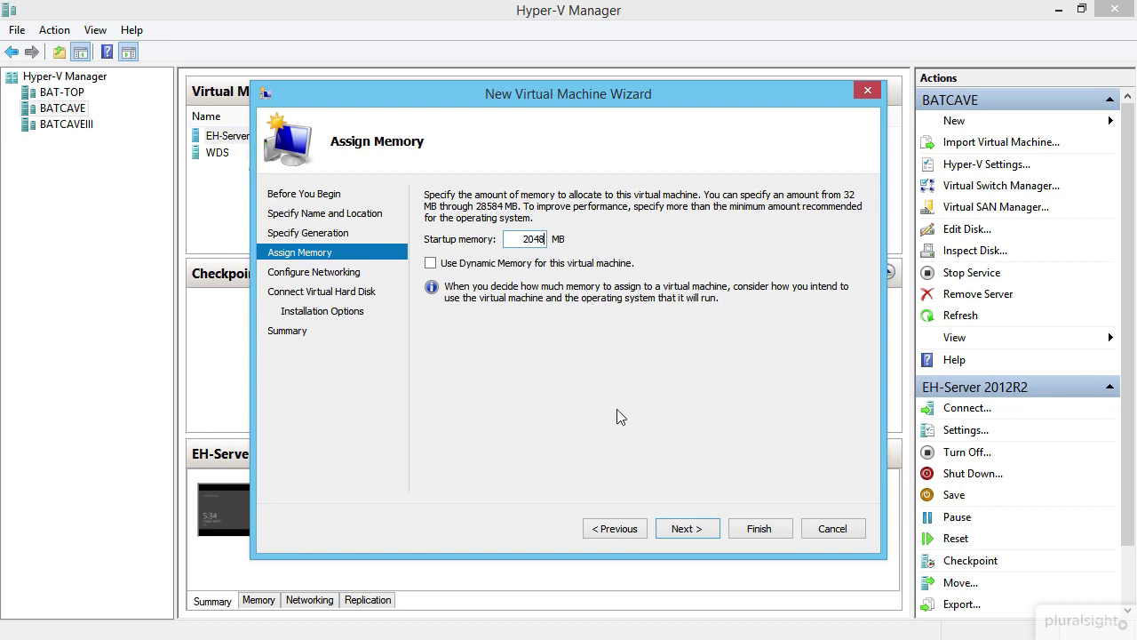
click(675, 529)
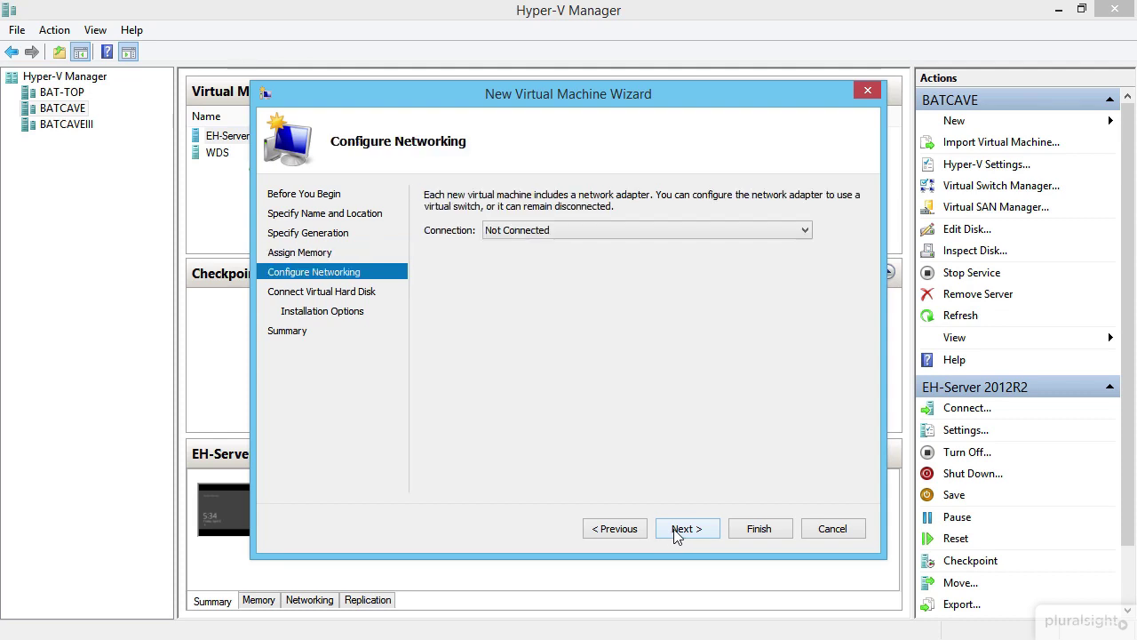
Step: Connect the virtual machine's network adapter to Hacking Network
click(567, 231)
key(Escape)
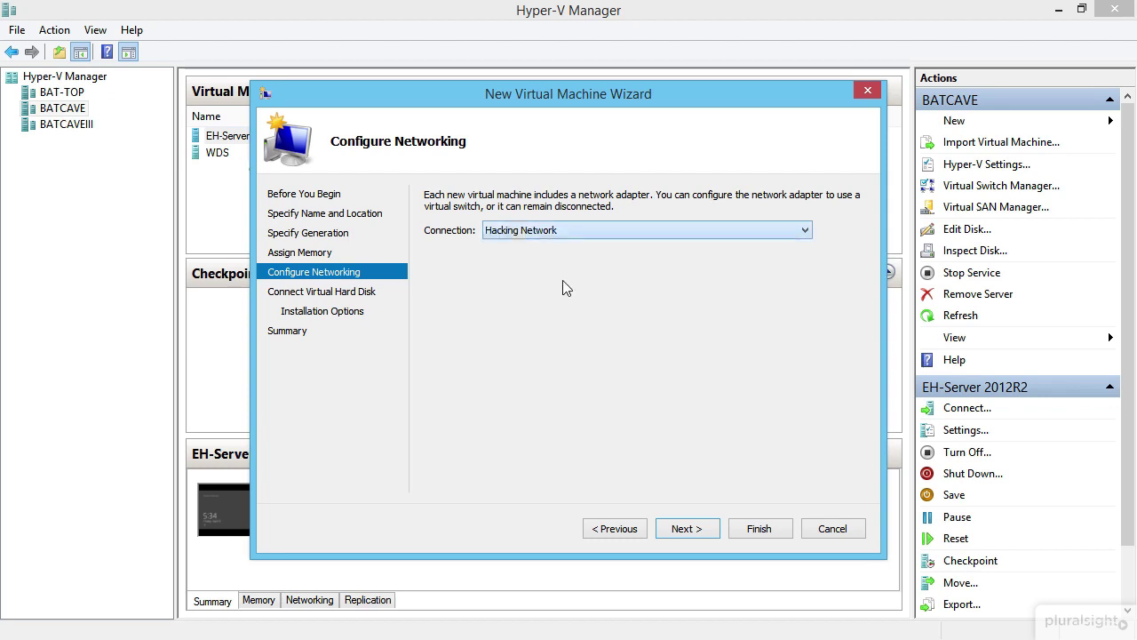
click(684, 533)
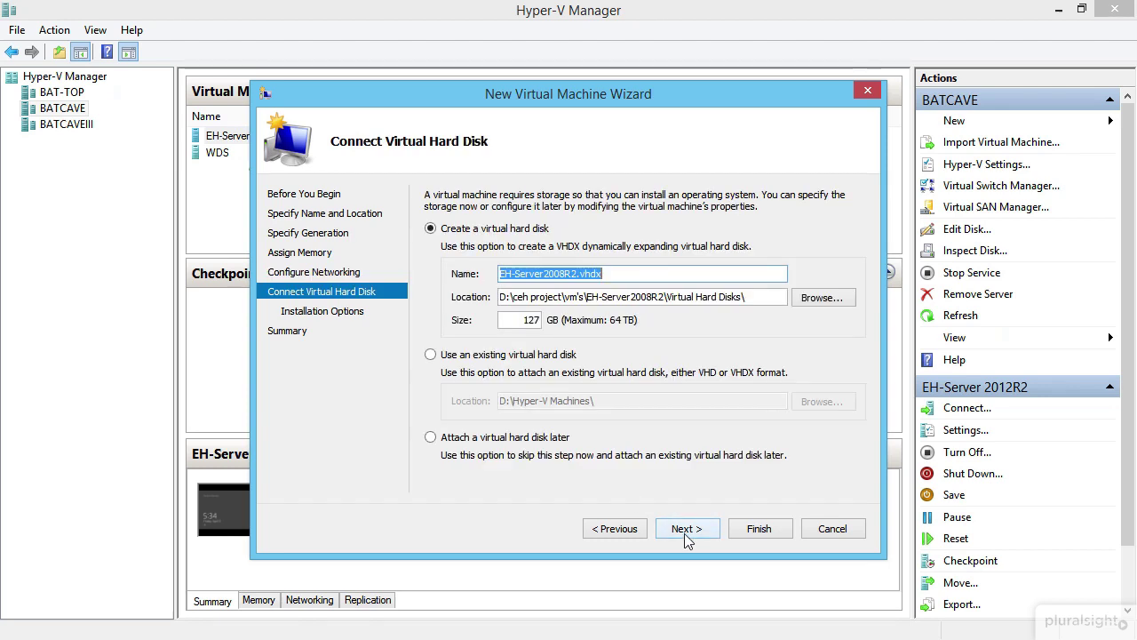
Step: Review the new virtual hard disk's name, location and size, and accept the default values
click(604, 275)
drag(604, 275, 469, 286)
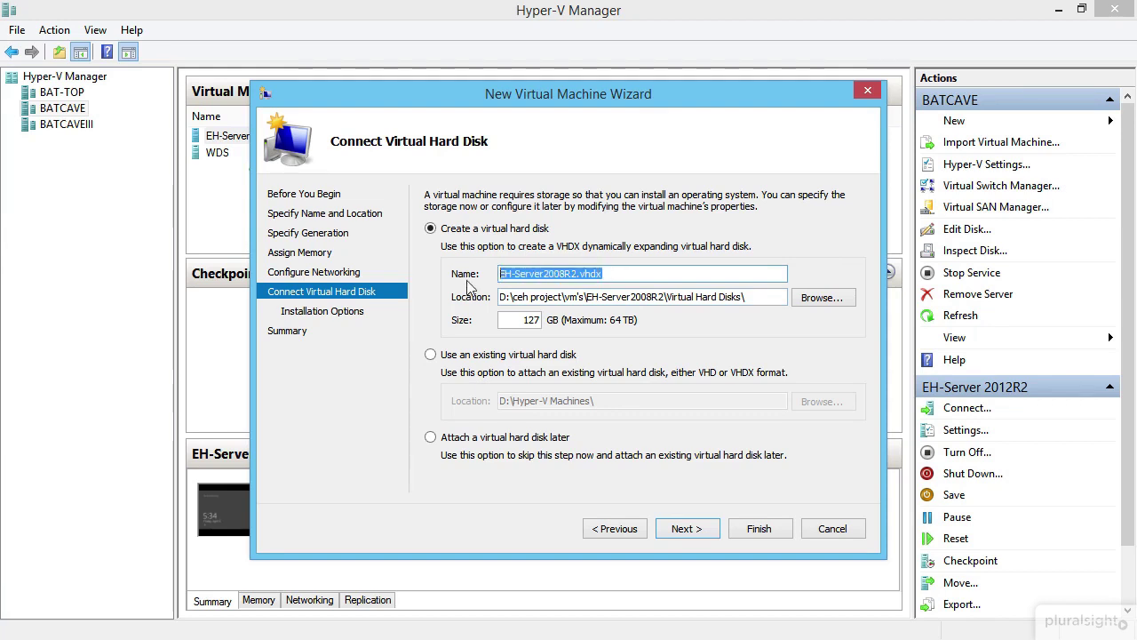
click(628, 278)
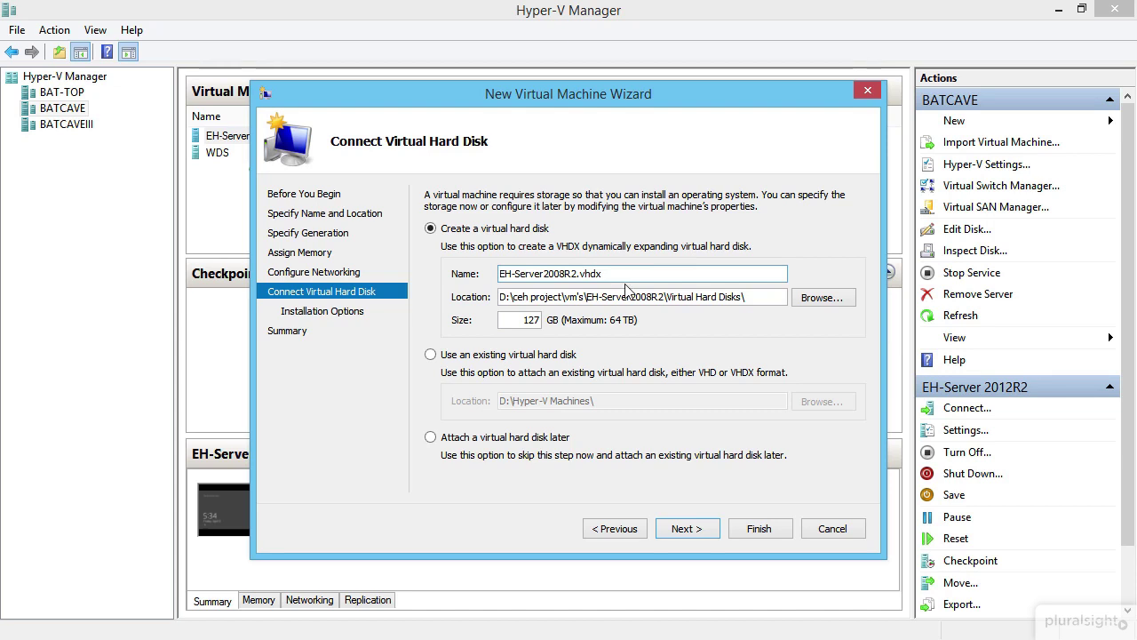
drag(587, 297, 739, 299)
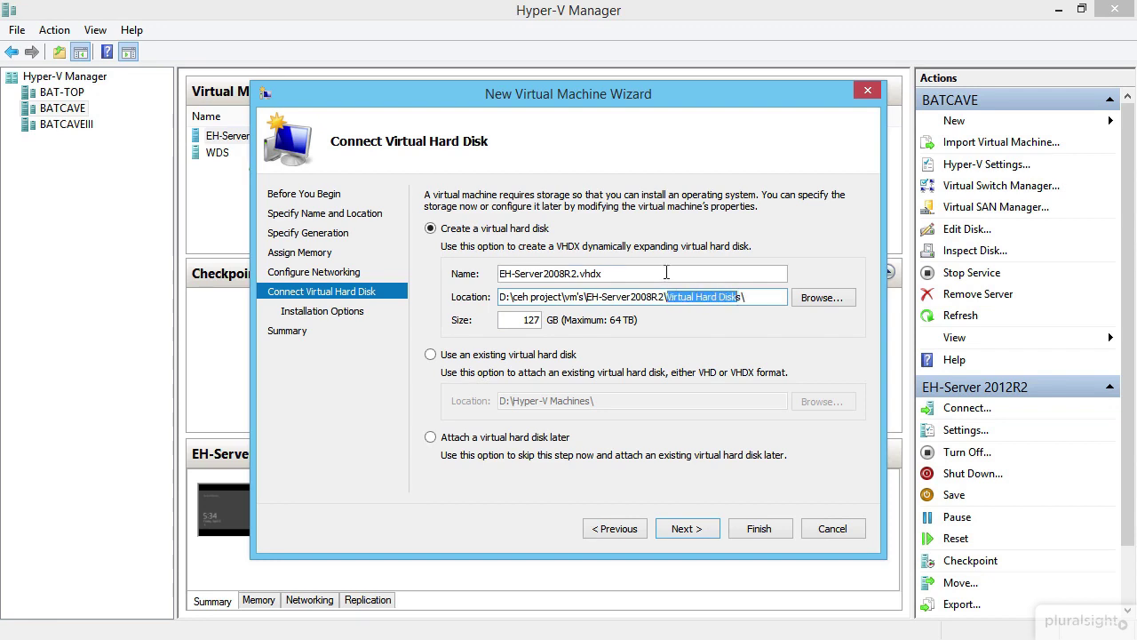
double_click(523, 320)
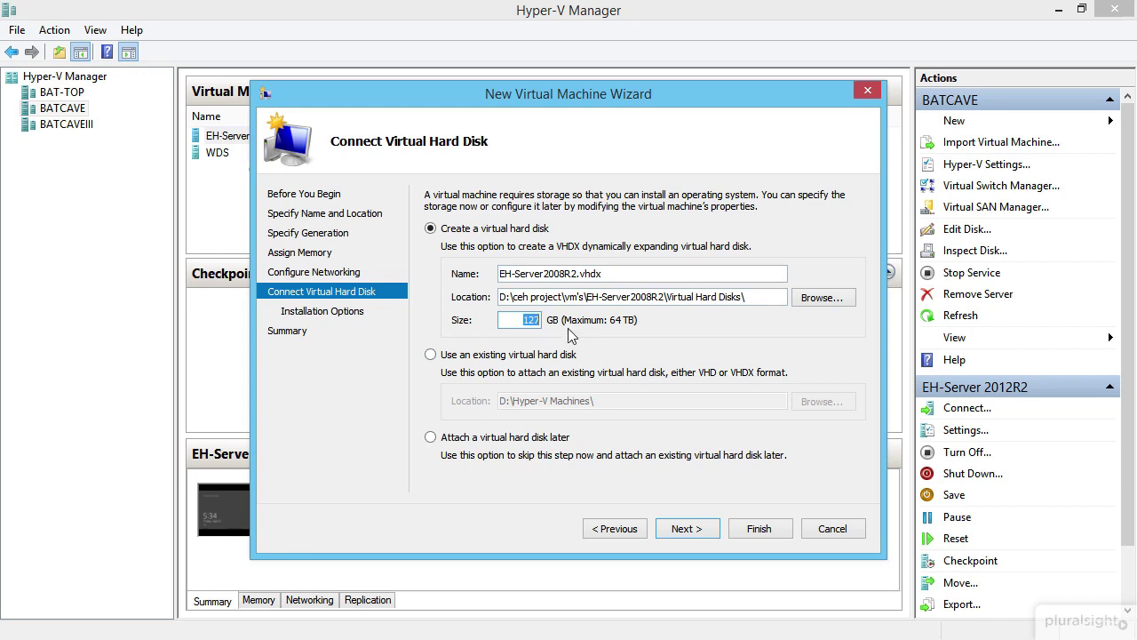
drag(621, 273, 477, 273)
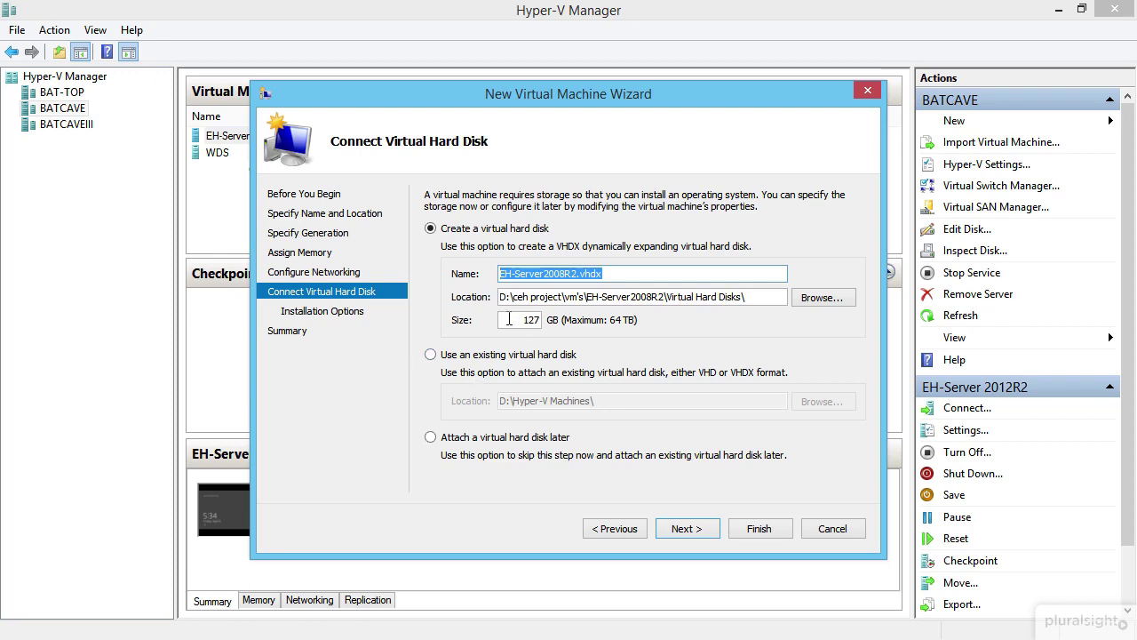
drag(521, 322, 576, 329)
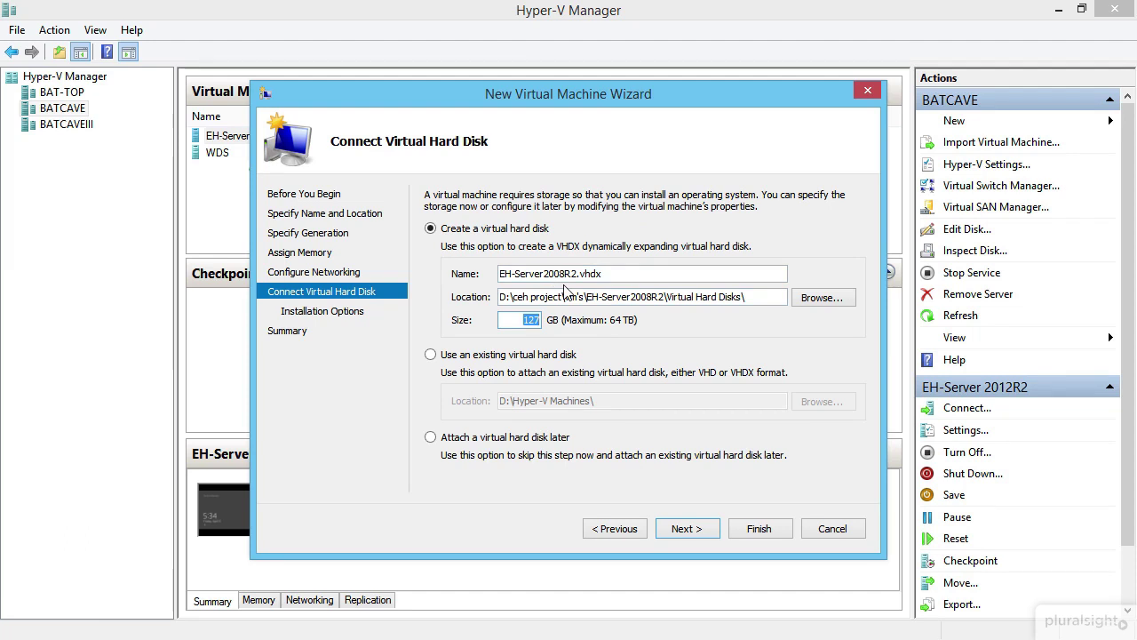
click(535, 321)
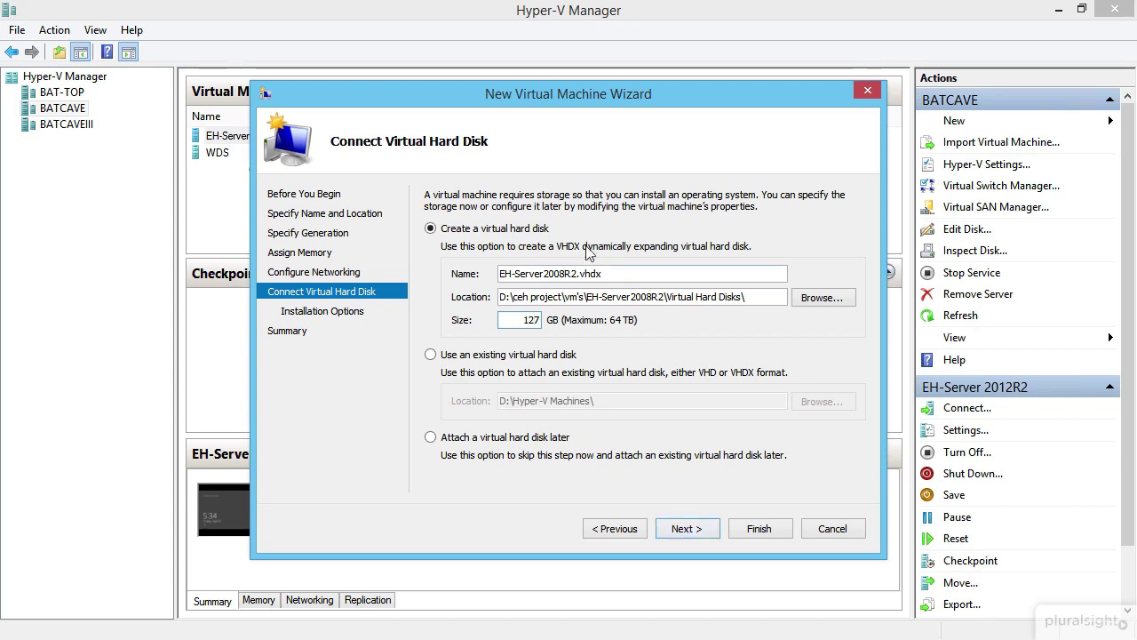
click(703, 531)
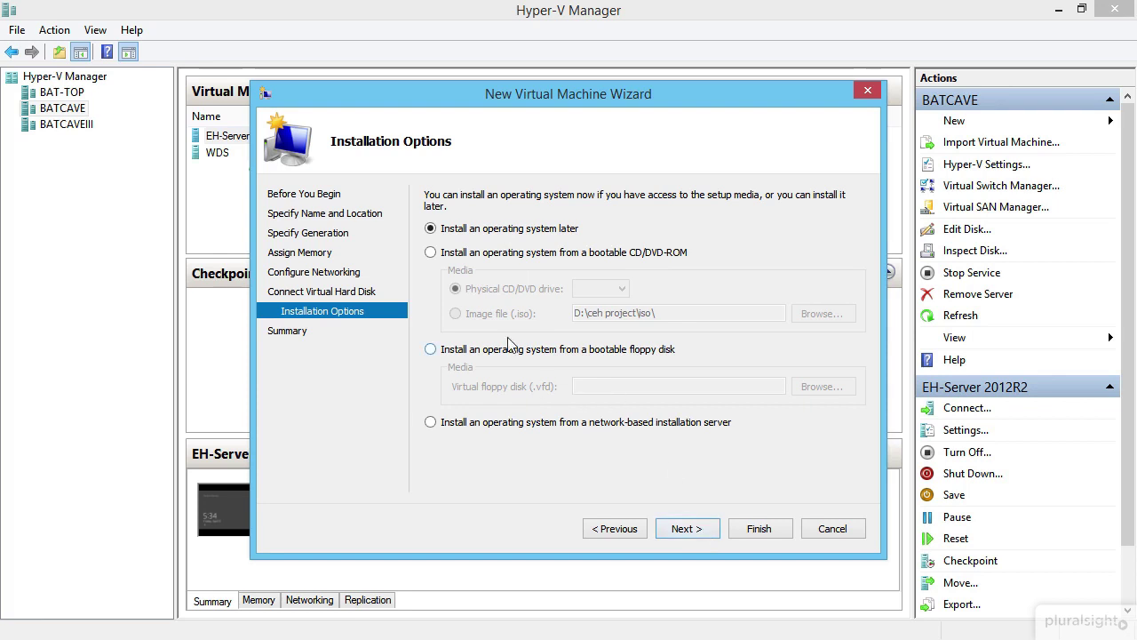
Step: Set the operating system to install from the image file server 2008r2 trial.iso and finish creating the virtual machine
click(499, 255)
click(491, 314)
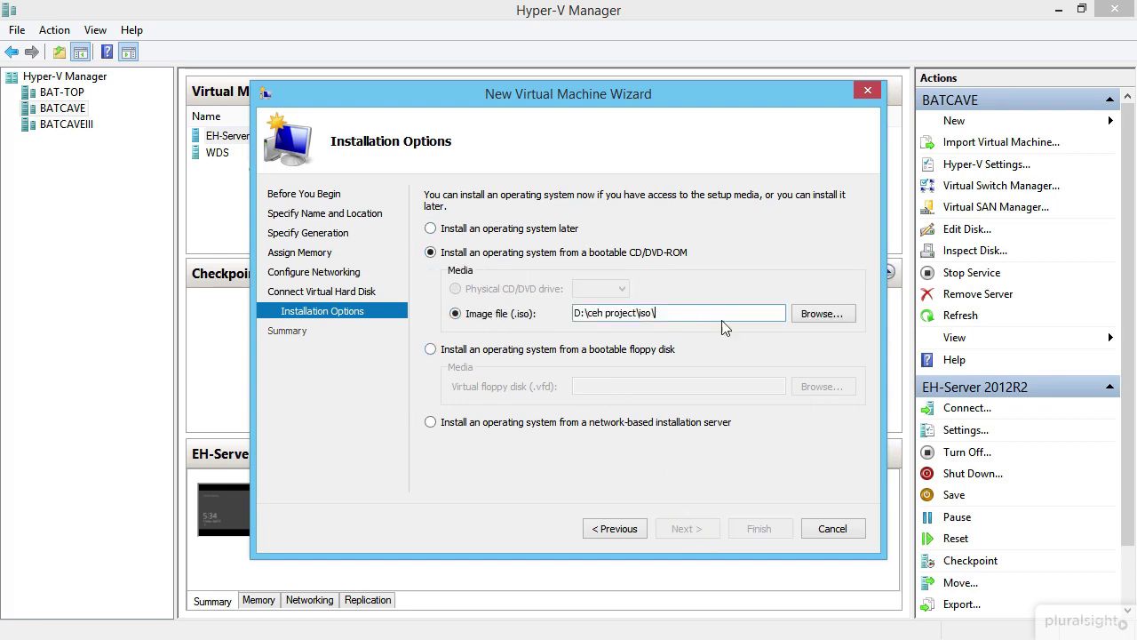
click(817, 318)
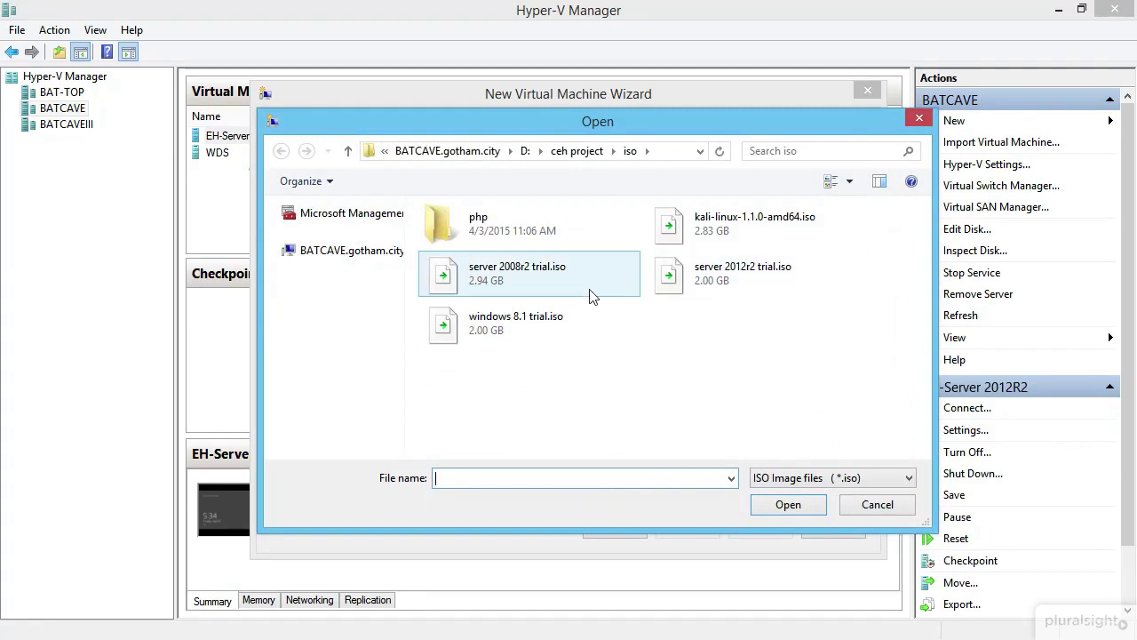
click(531, 274)
click(770, 508)
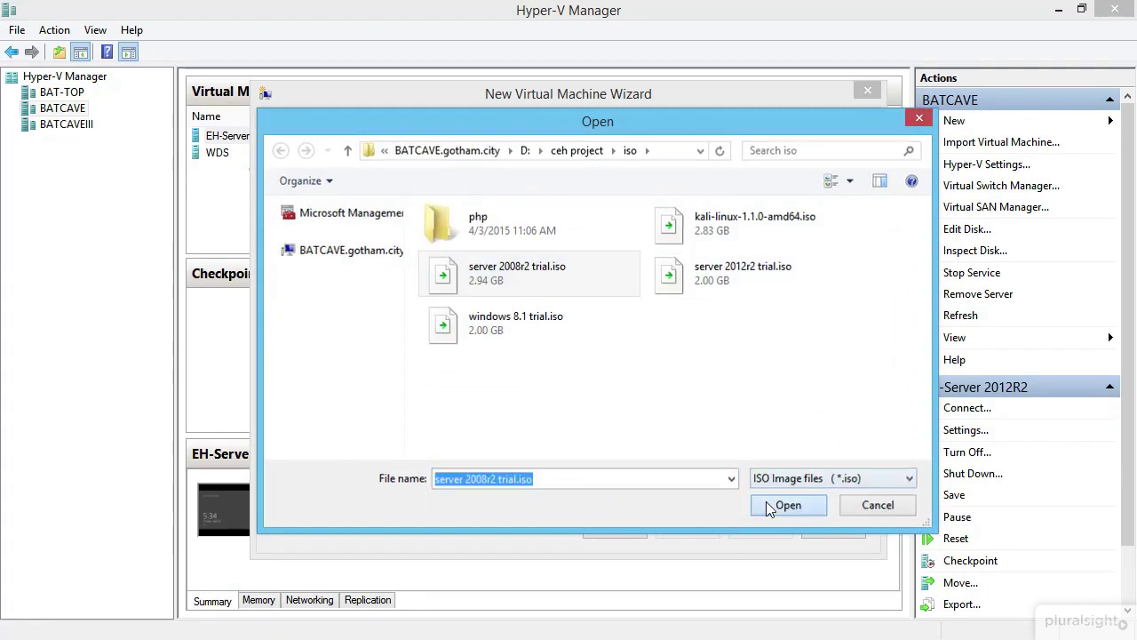
click(672, 527)
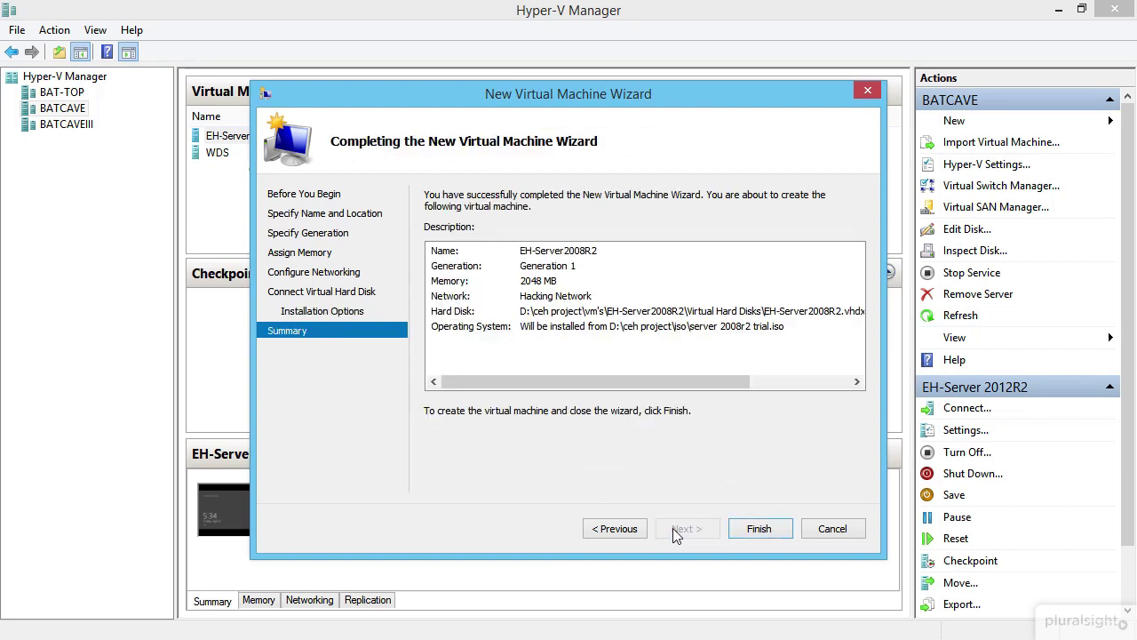
click(761, 529)
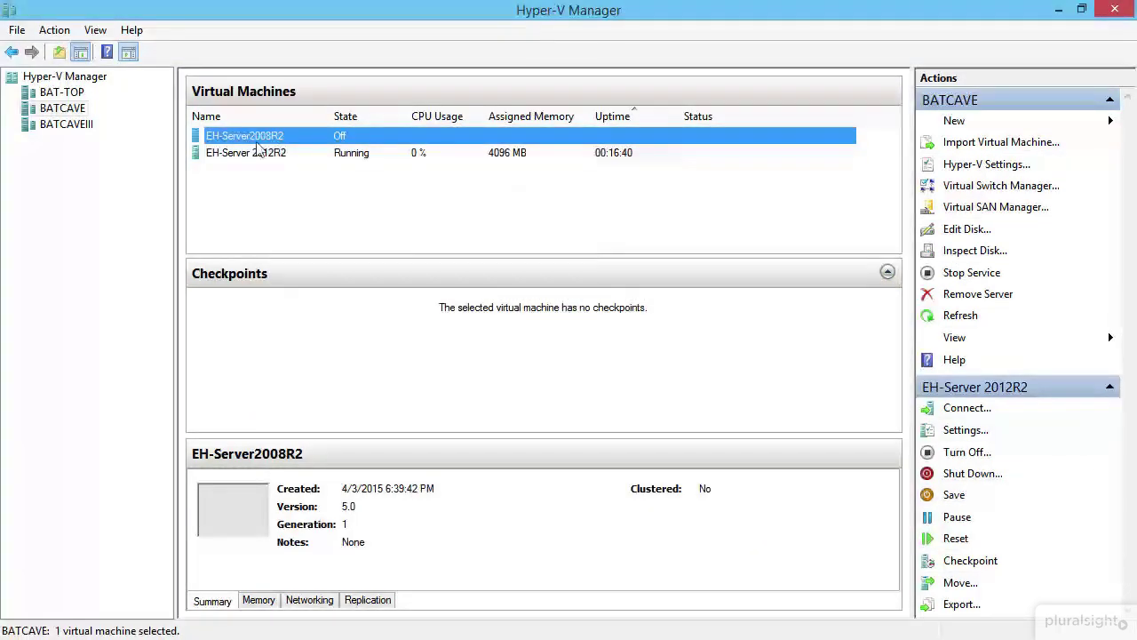
Step: Connect to EH-Server2008R2 and start it, accepting the default English (United States) and US keyboard preferences in Windows setup
right_click(290, 140)
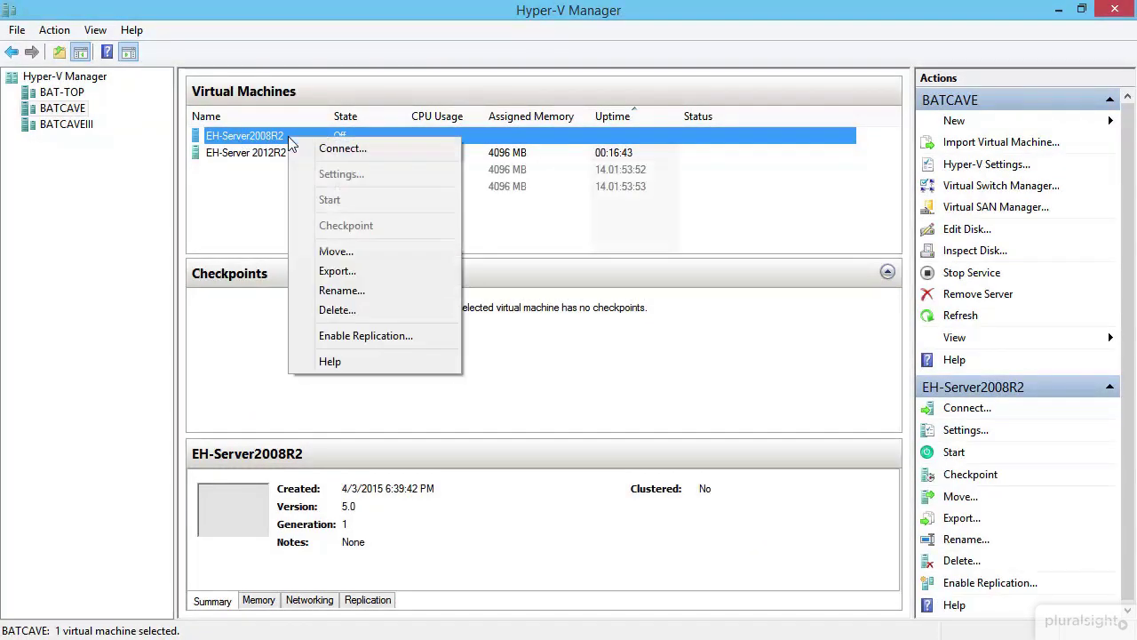
click(352, 151)
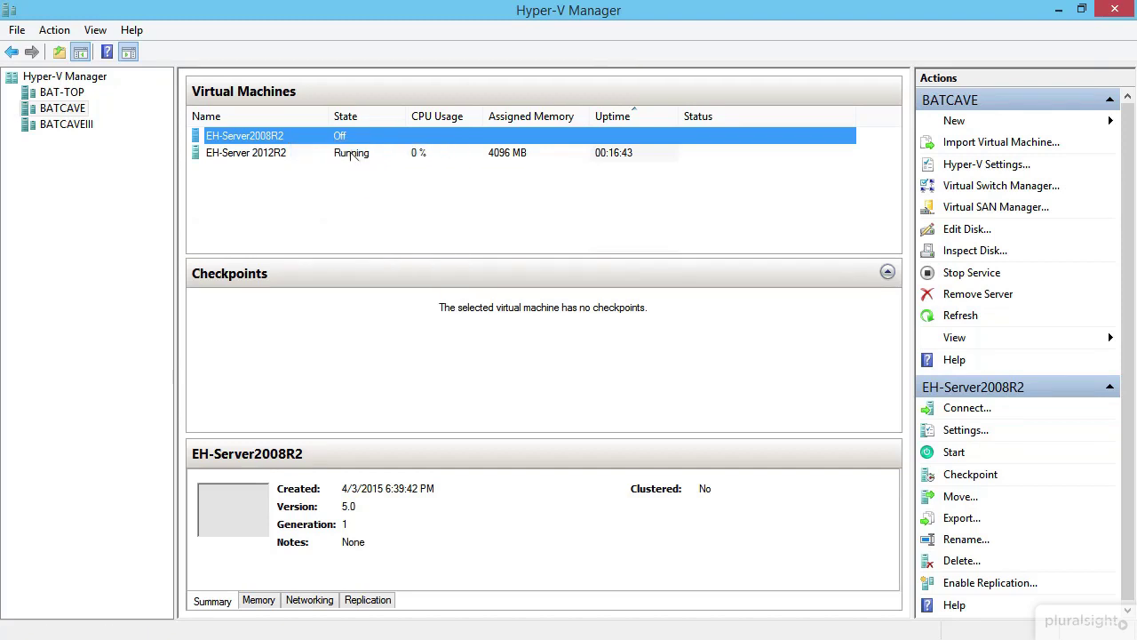
click(217, 42)
click(210, 84)
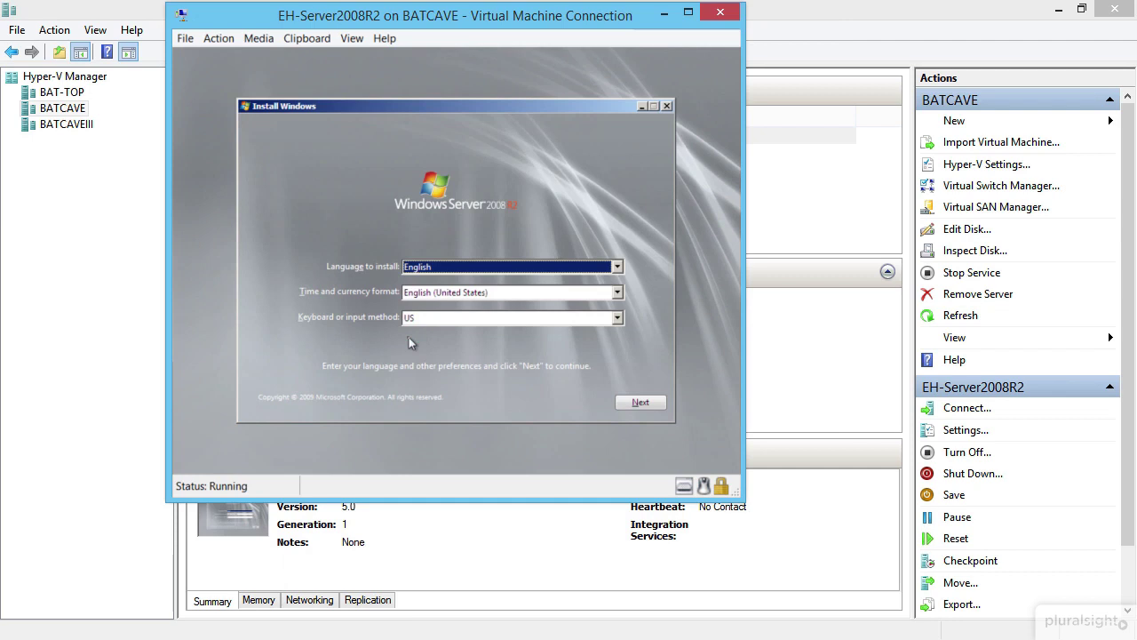
click(634, 404)
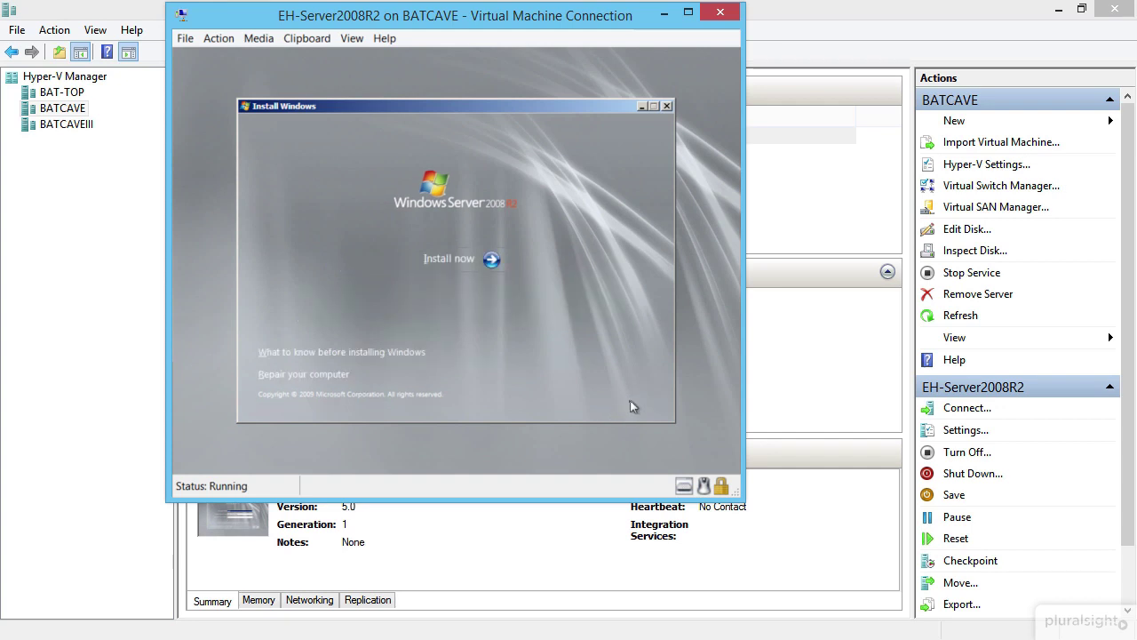
Step: Begin the Windows installation and choose the Windows Server 2008 R2 Standard (Full Installation) edition
click(448, 258)
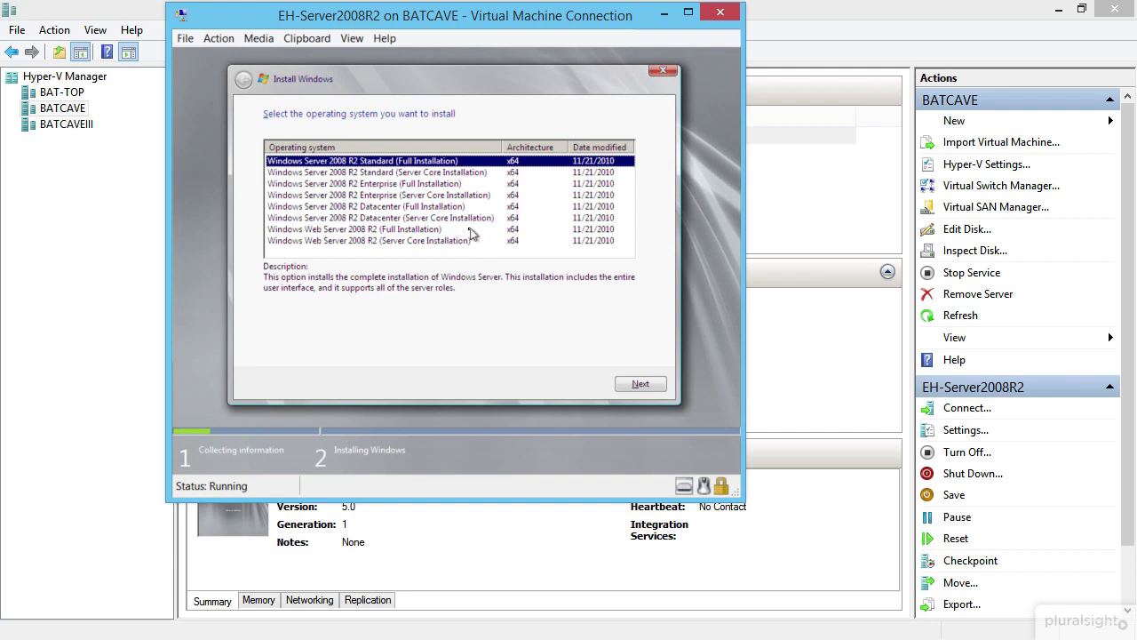
click(421, 173)
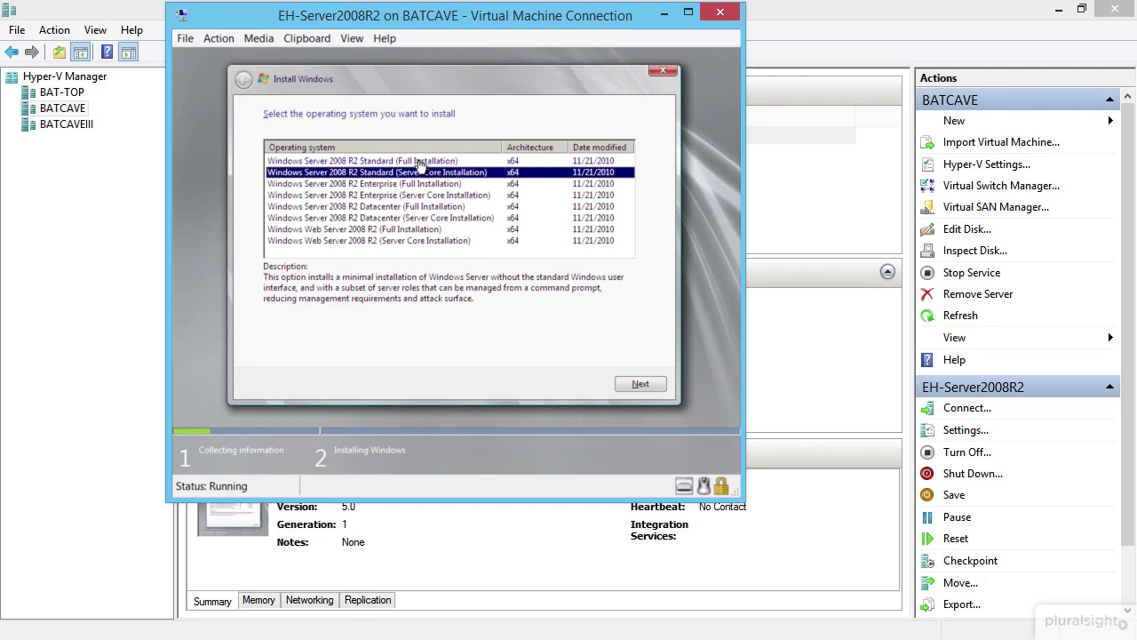
click(421, 163)
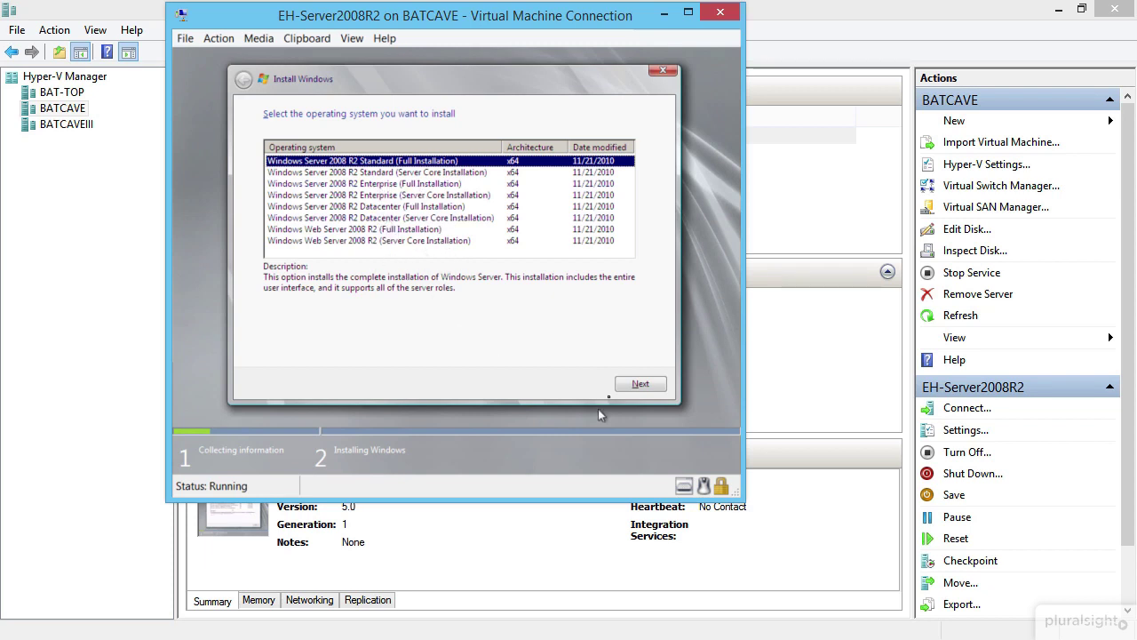
click(639, 386)
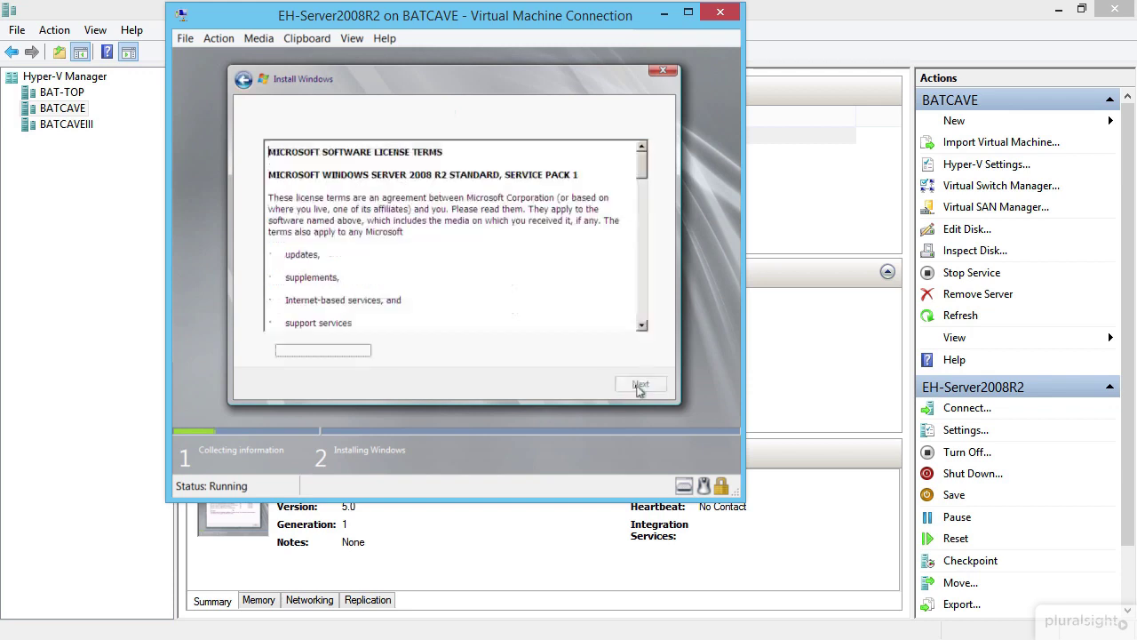
Step: Accept the license terms and try the Upgrade installation type
click(327, 354)
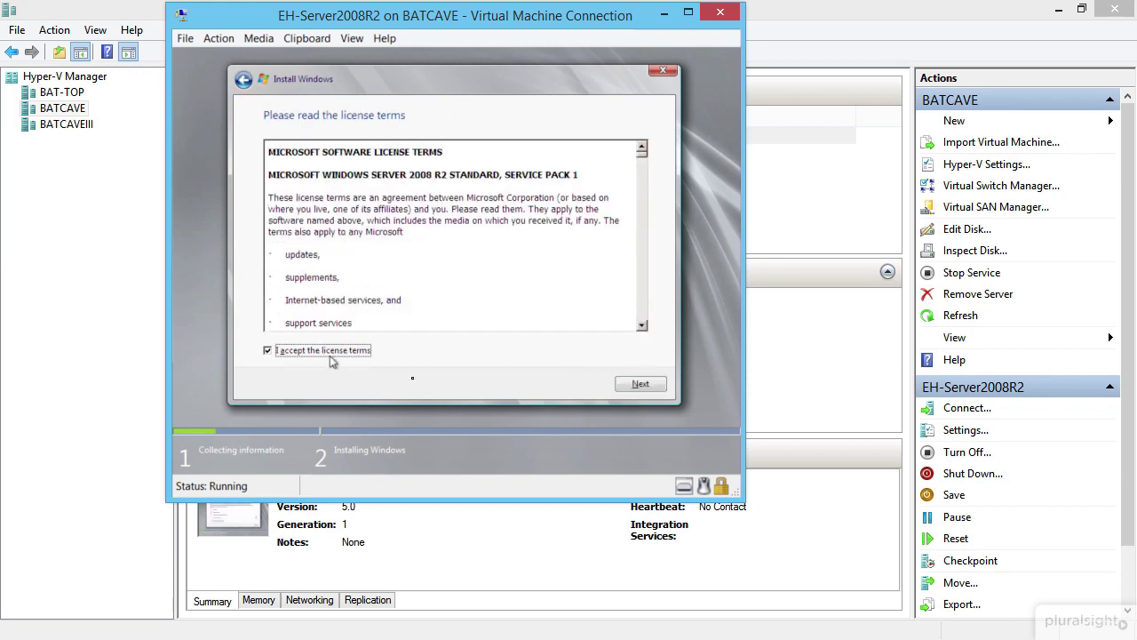
click(638, 387)
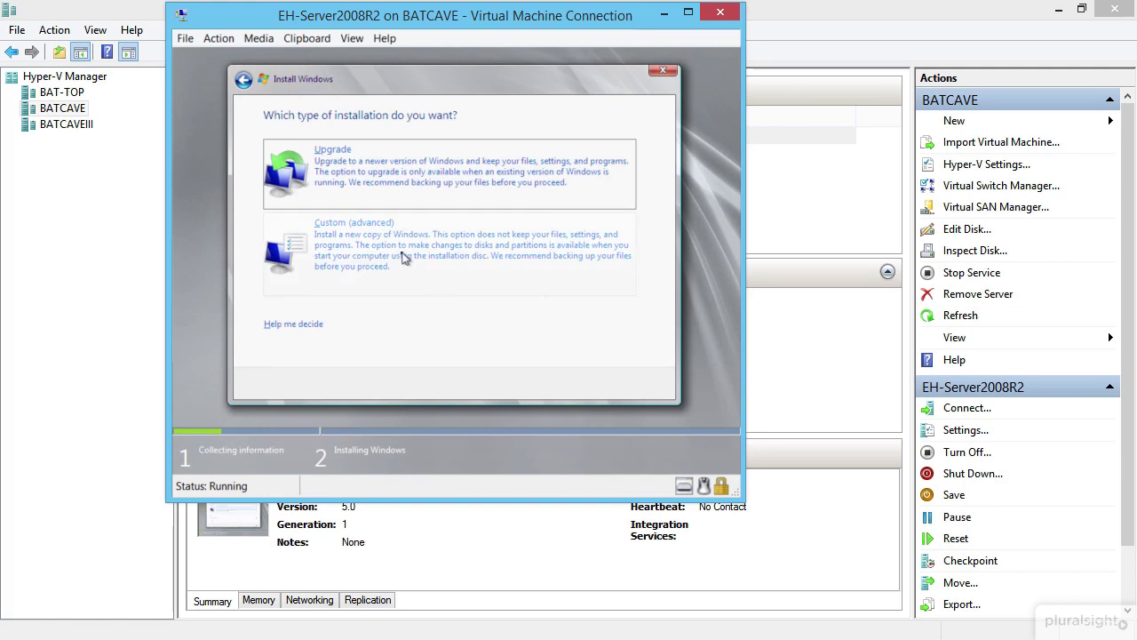
click(406, 188)
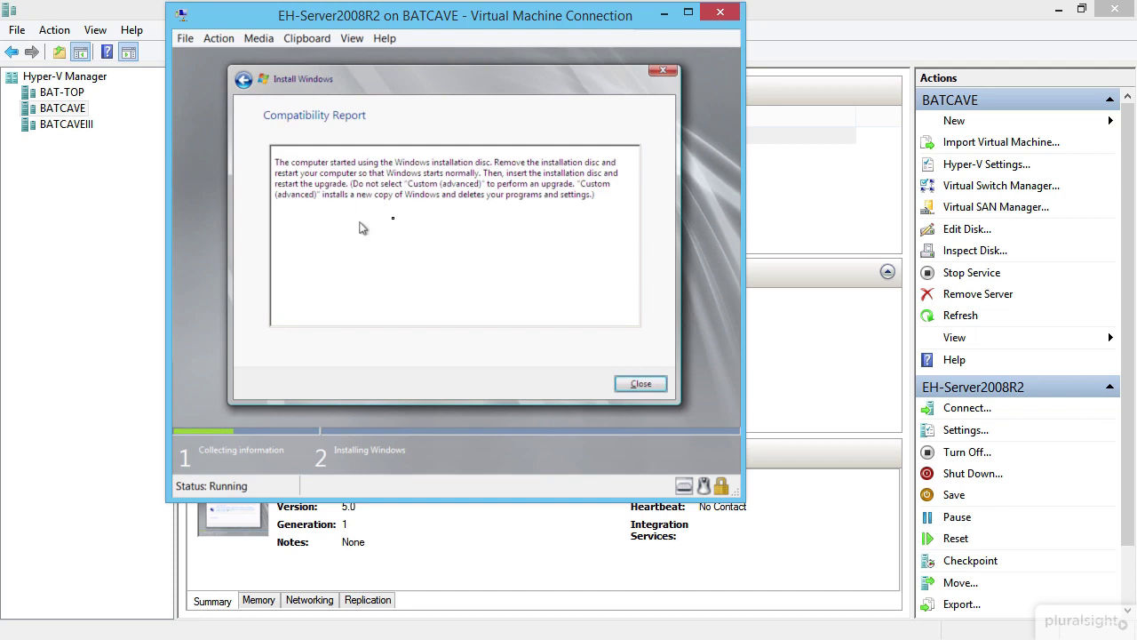
click(625, 388)
Step: Restart the installation with Windows Server 2008 R2 Standard (Full Installation), accept the license terms and choose Custom (advanced)
click(442, 262)
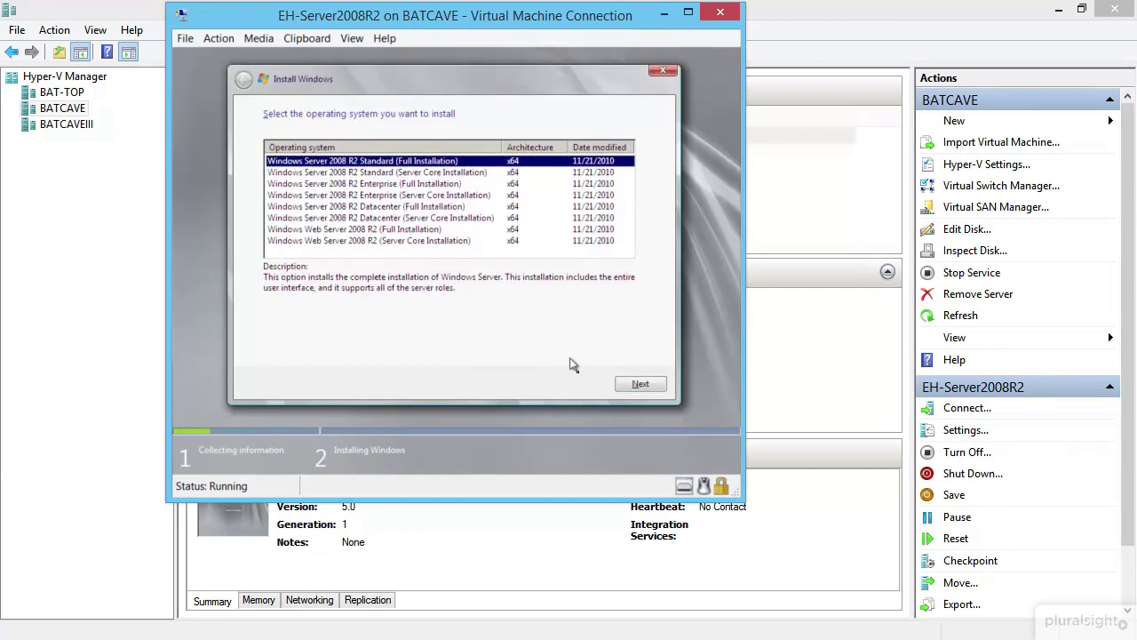
click(630, 386)
click(327, 351)
click(653, 387)
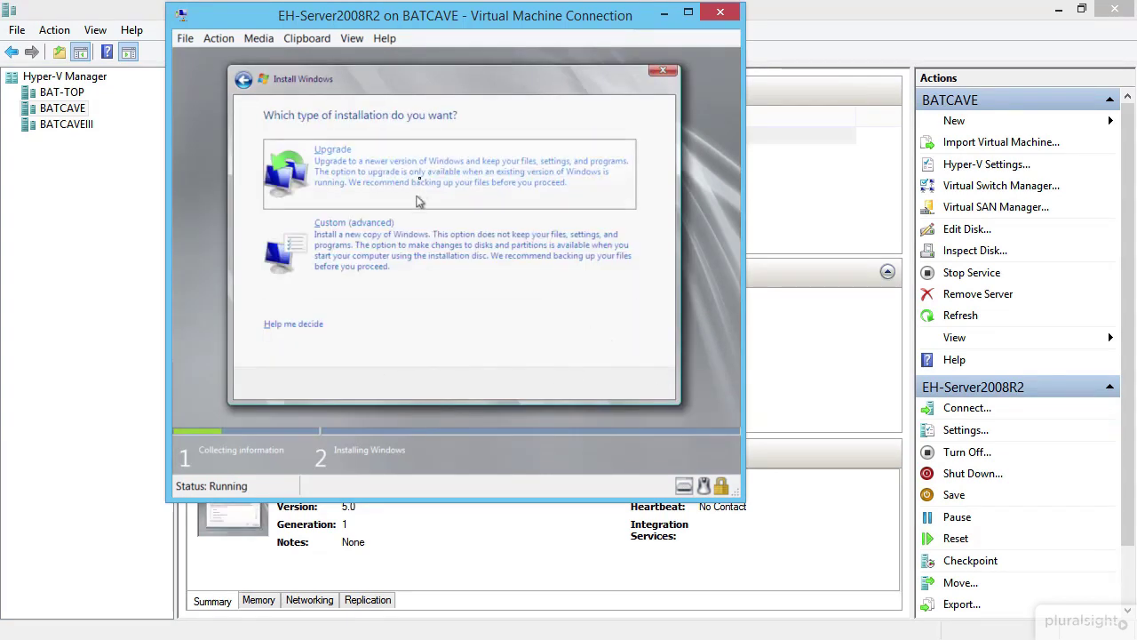
click(400, 233)
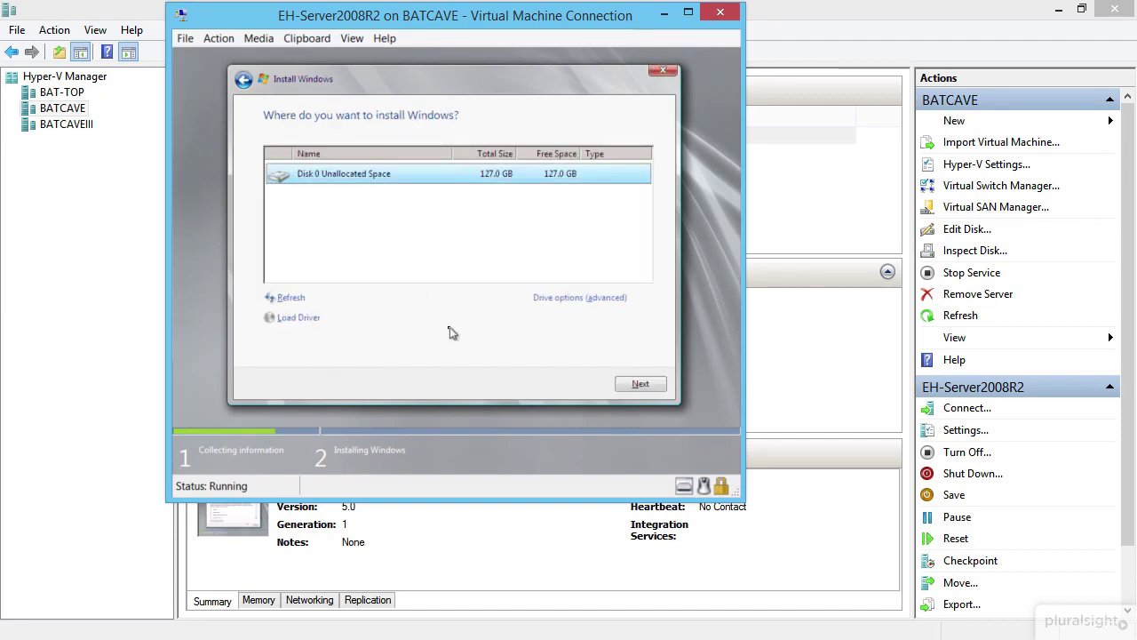